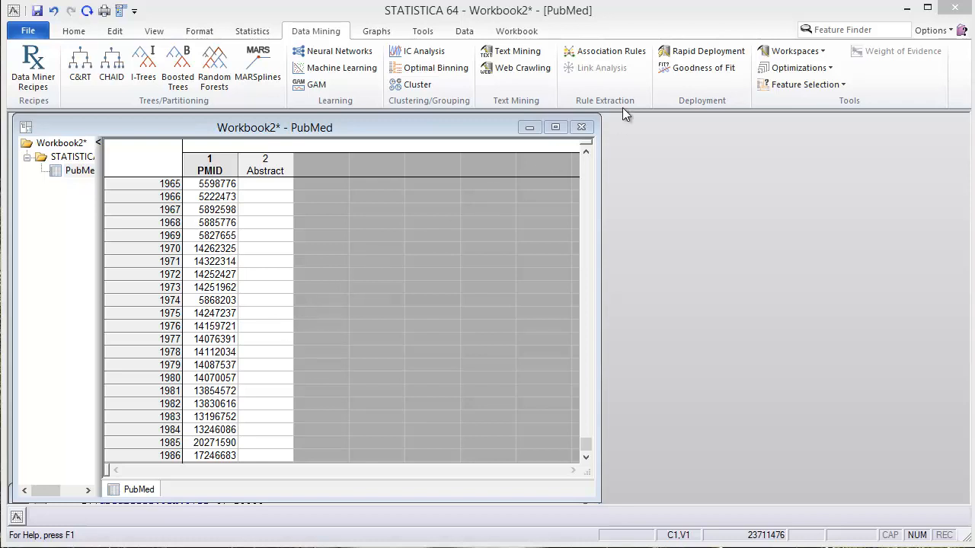
# Create a subset of the PubMed data in a new spreadsheet, excluding cases by the expression isMD(v2).
pyautogui.click(462, 30)
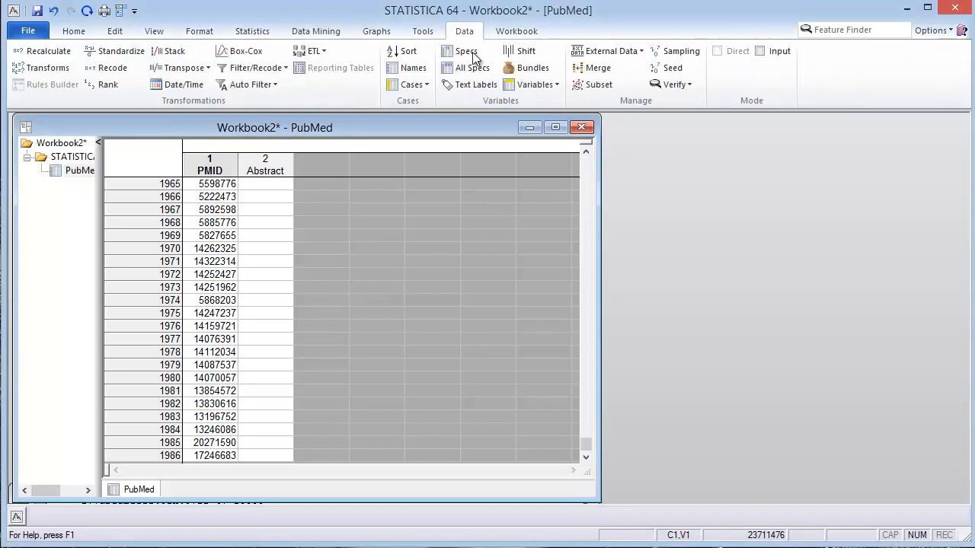
pyautogui.click(587, 85)
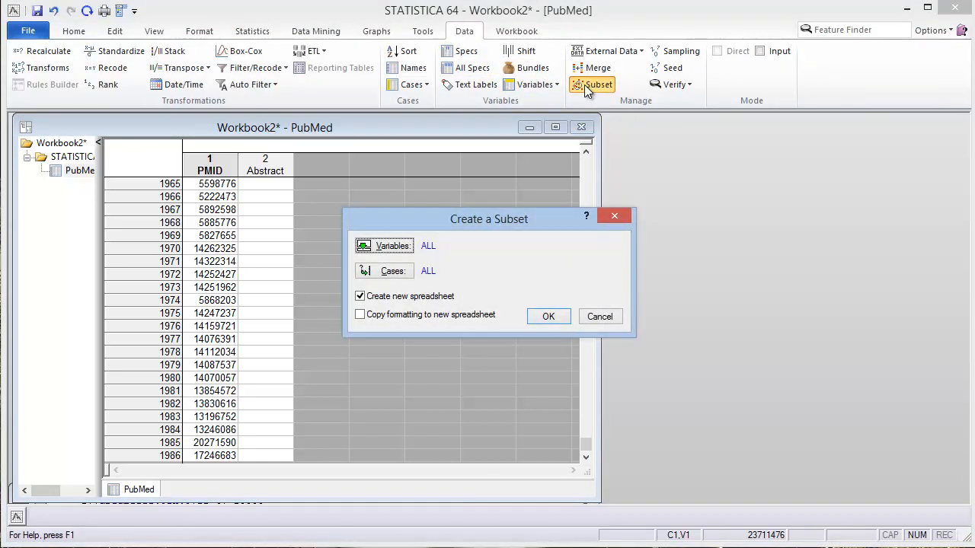
pyautogui.click(390, 274)
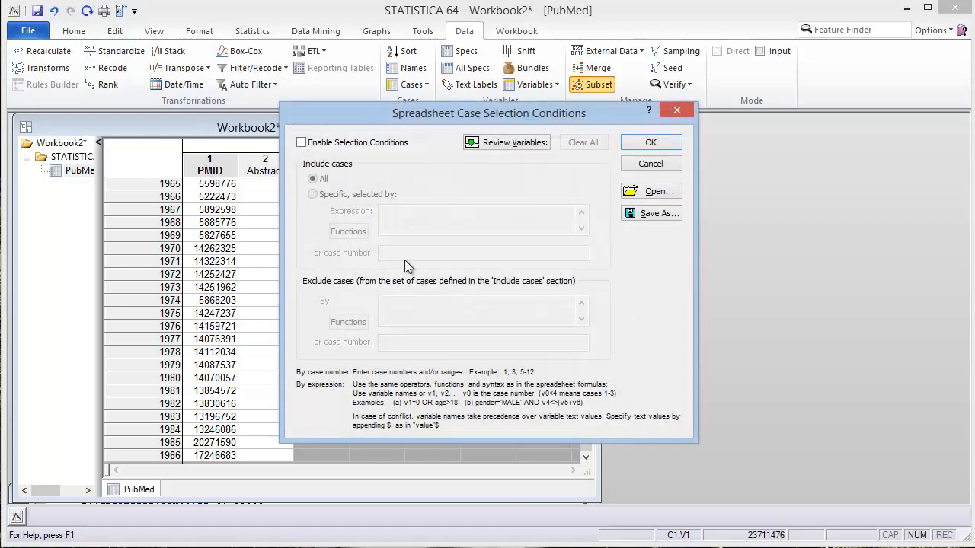
pyautogui.click(302, 144)
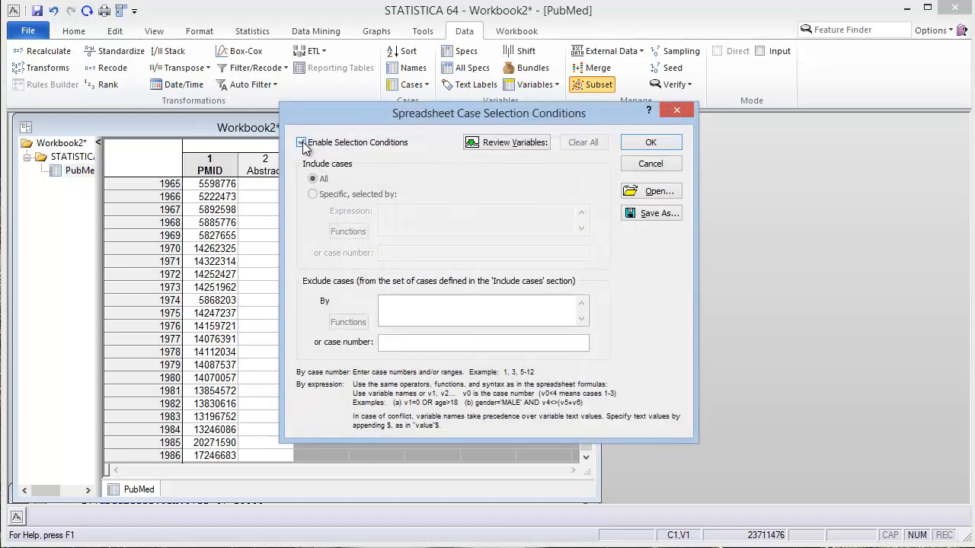
pyautogui.click(390, 303)
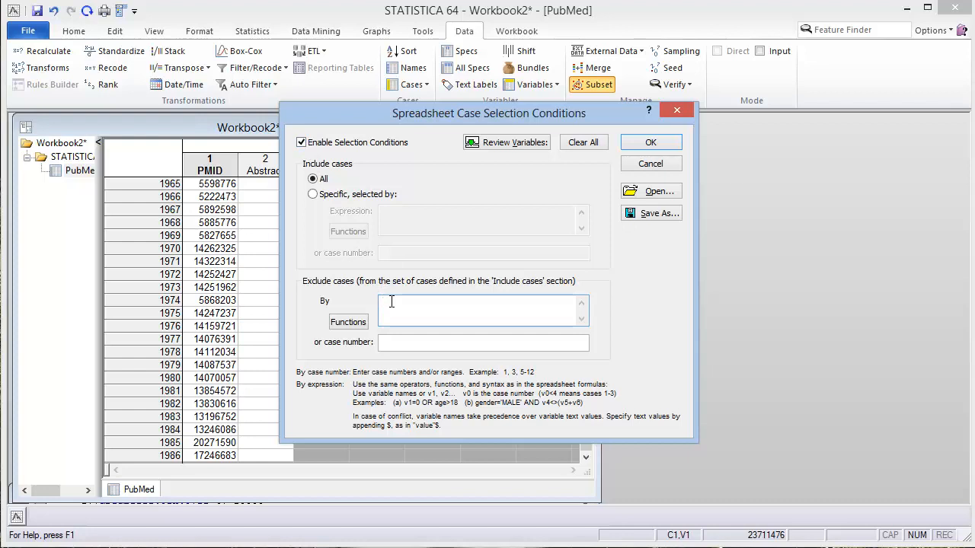
pyautogui.write('isM')
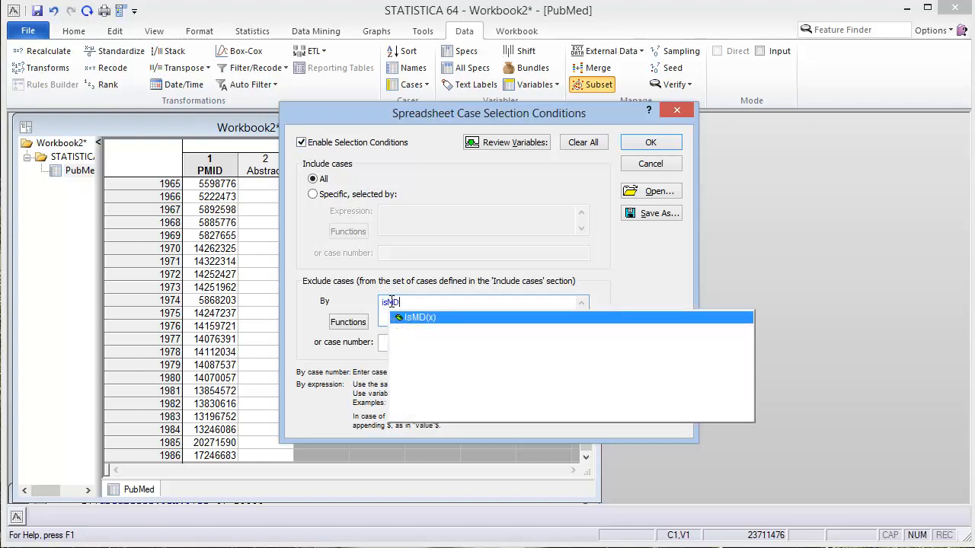
pyautogui.write('D(')
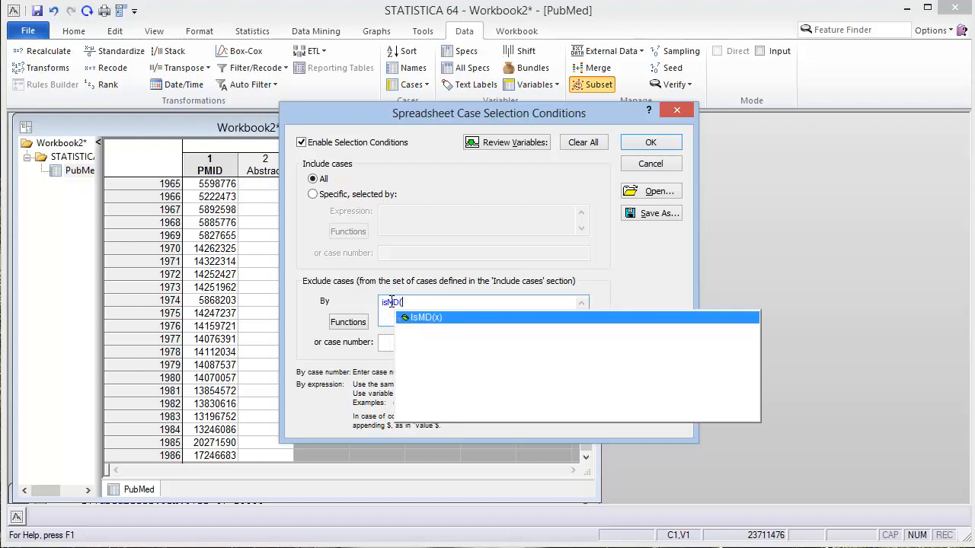
pyautogui.write('v2')
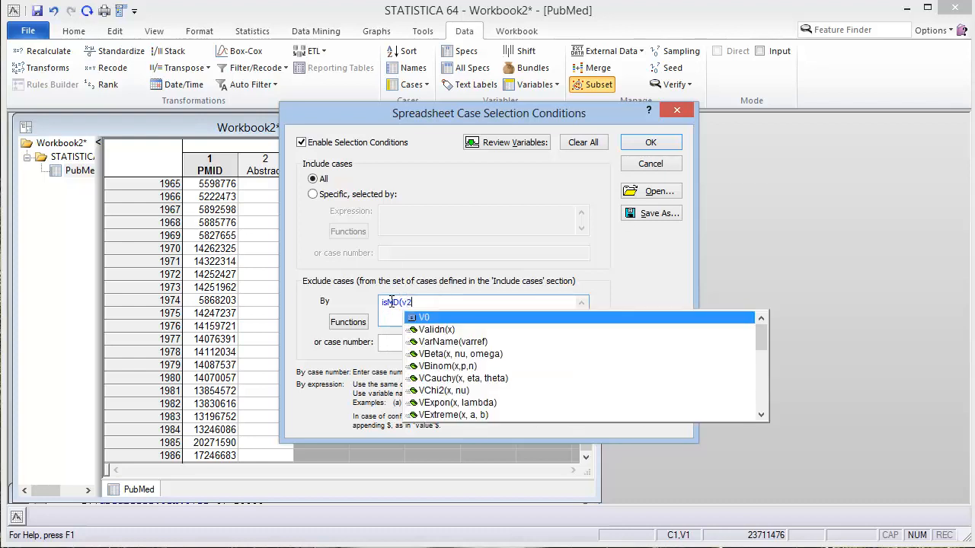
pyautogui.press('Escape')
pyautogui.write(')')
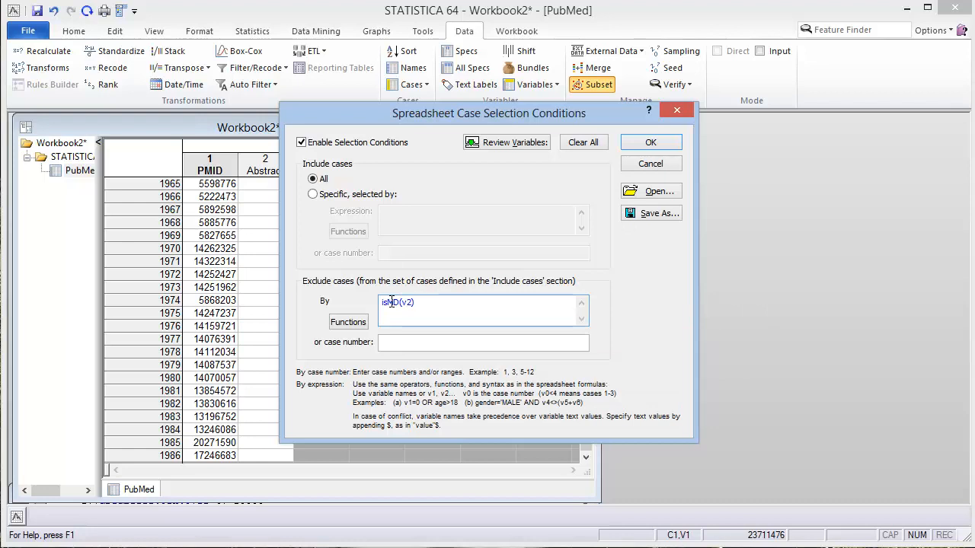
pyautogui.click(651, 143)
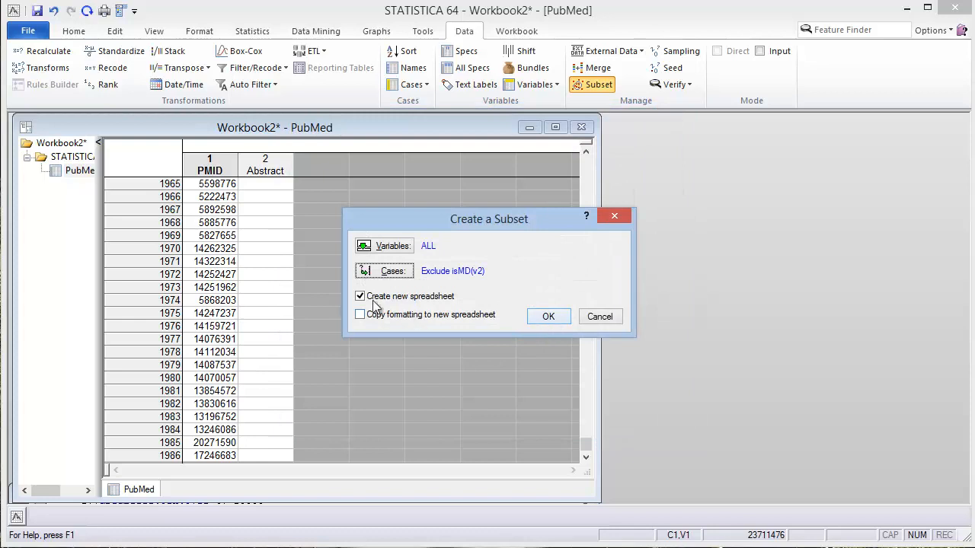
pyautogui.click(553, 322)
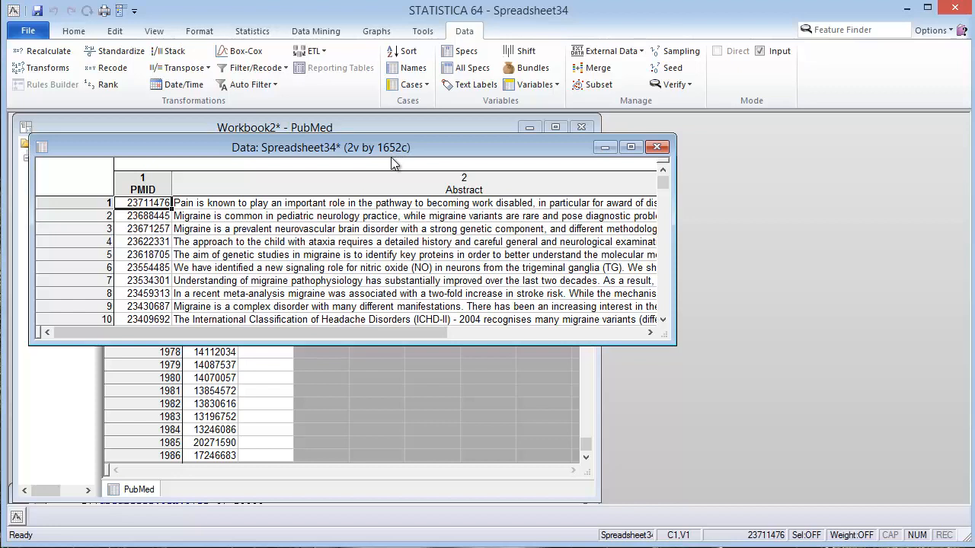
# Start recording a log of analyses as a master macro.
pyautogui.click(320, 30)
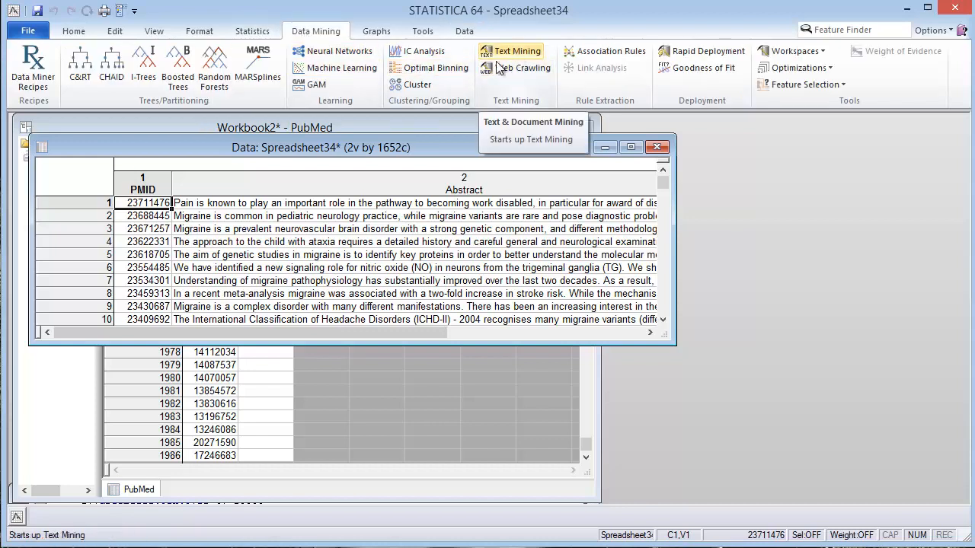
pyautogui.click(82, 30)
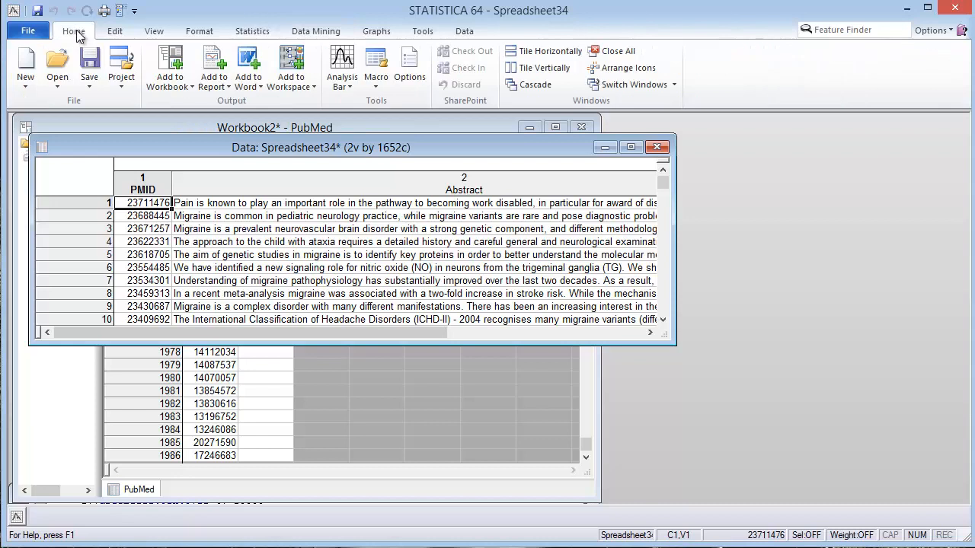
pyautogui.click(379, 93)
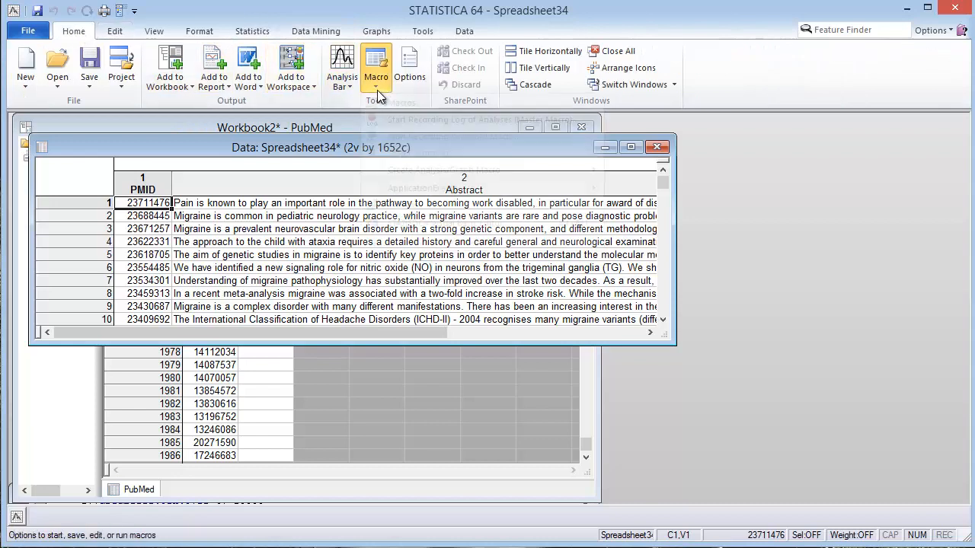
pyautogui.click(408, 121)
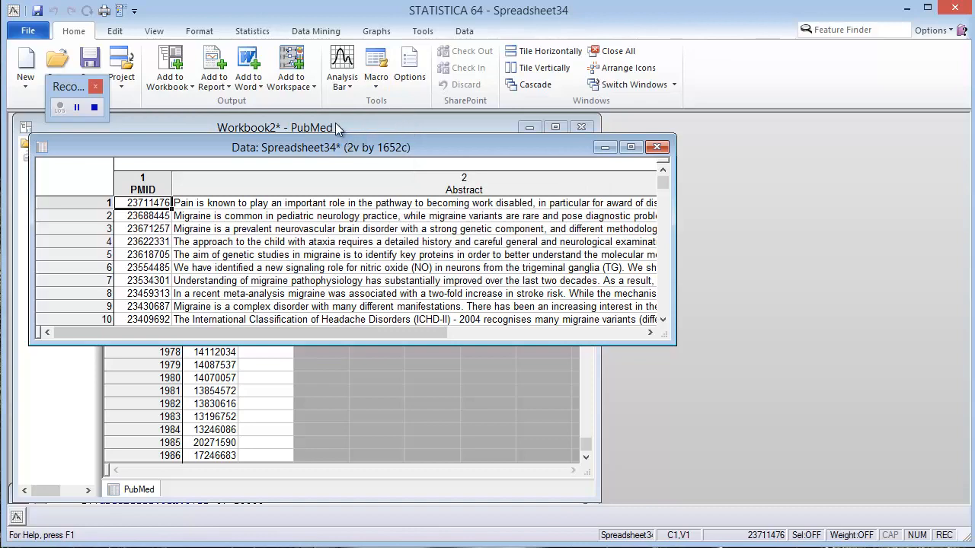
# Start a Text Mining analysis on the subset spreadsheet with Abstract as the text variable.
pyautogui.click(316, 33)
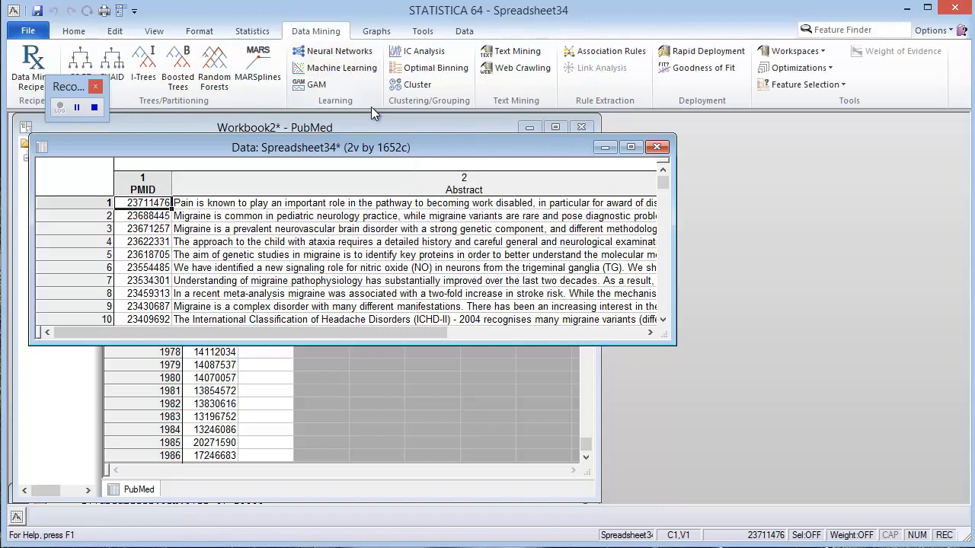
pyautogui.click(515, 55)
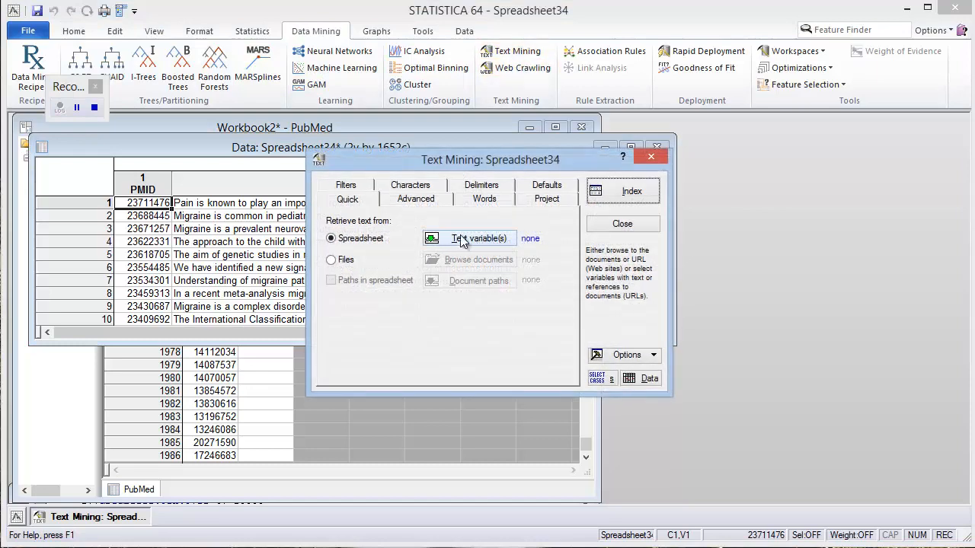
pyautogui.click(466, 240)
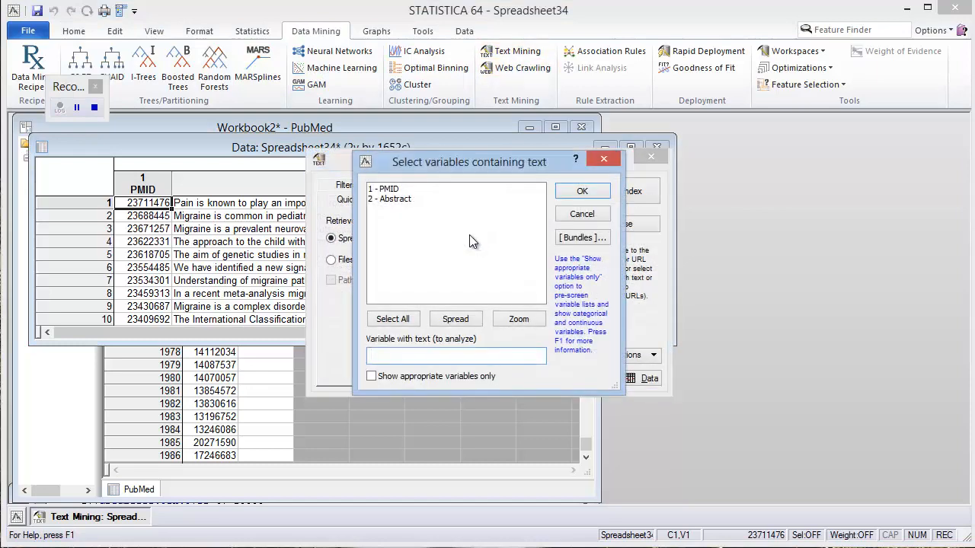
pyautogui.click(396, 198)
pyautogui.click(582, 193)
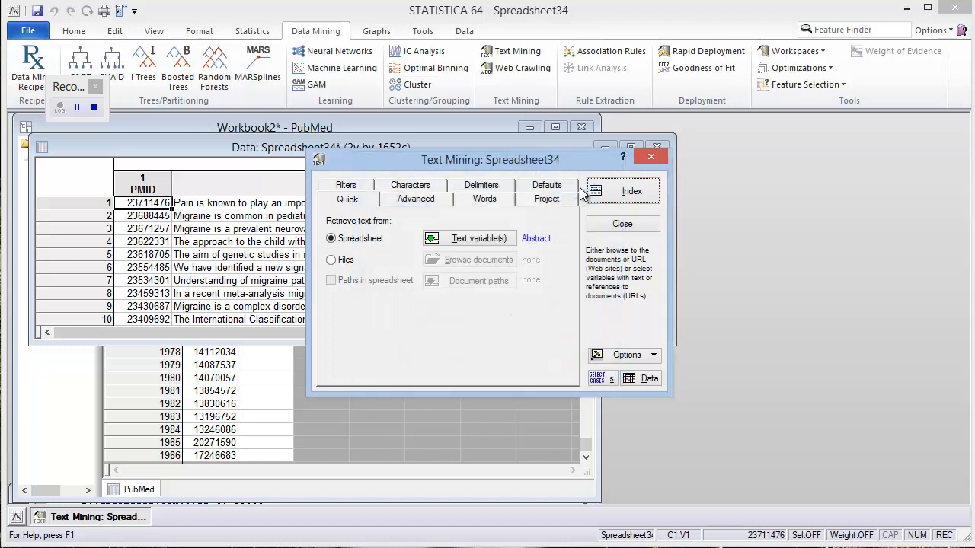
# Deploy the new documents with the existing project Migraine 6-5-2013 (2).dbs from the PubMed_Migraine_Genetics folder in Blog 3.
pyautogui.click(547, 200)
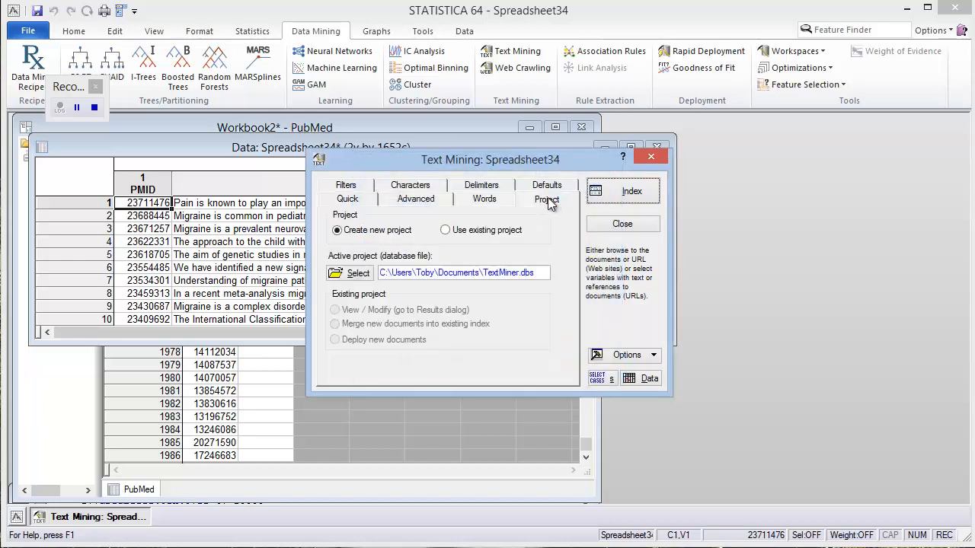
pyautogui.click(446, 231)
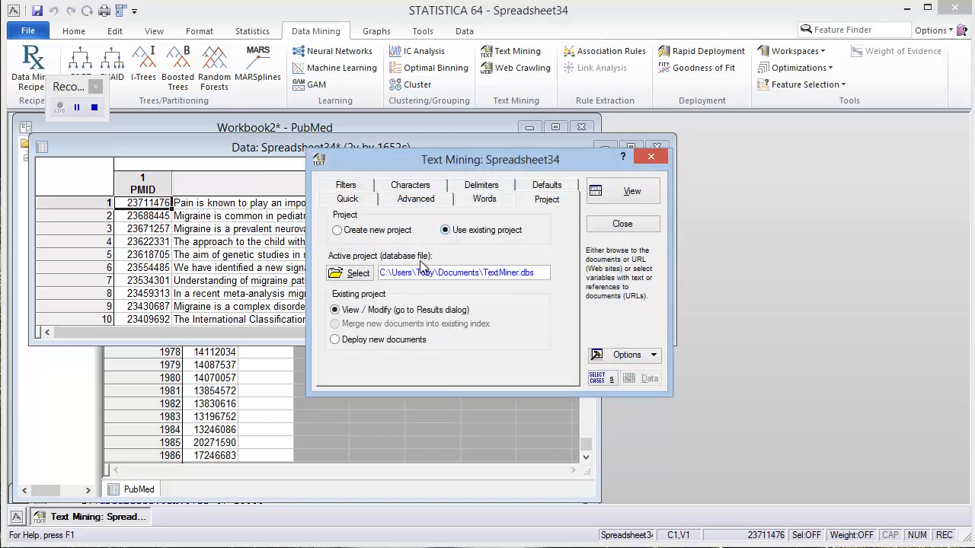
pyautogui.click(355, 274)
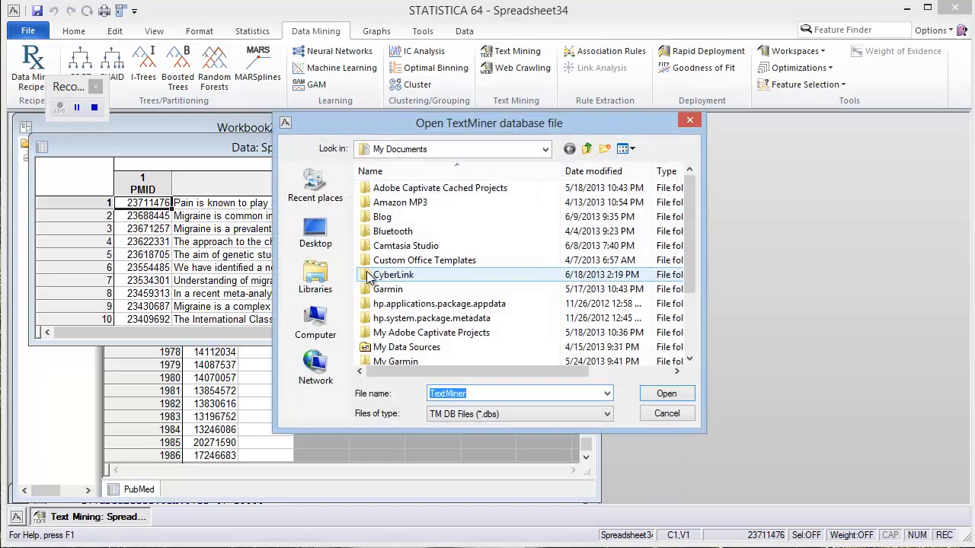
pyautogui.click(317, 186)
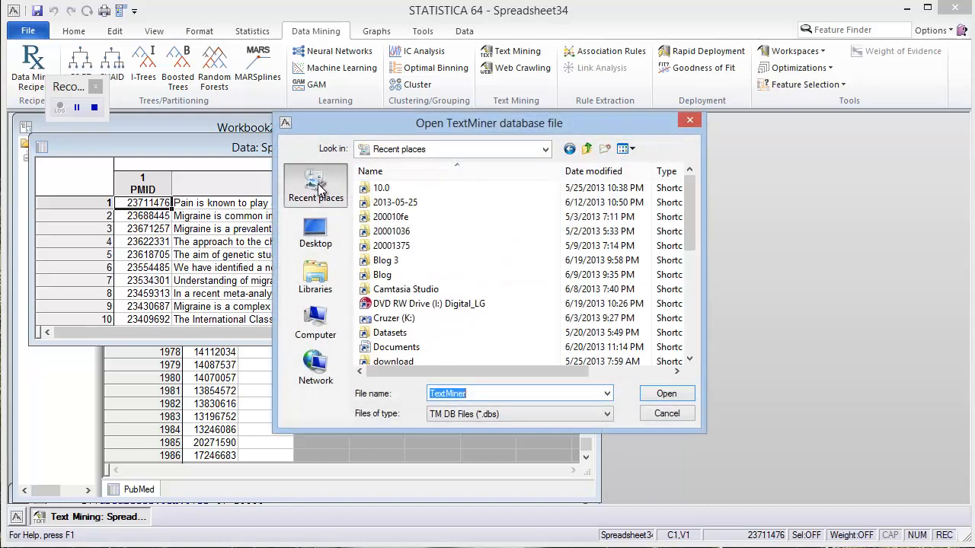
pyautogui.doubleClick(383, 261)
pyautogui.doubleClick(400, 189)
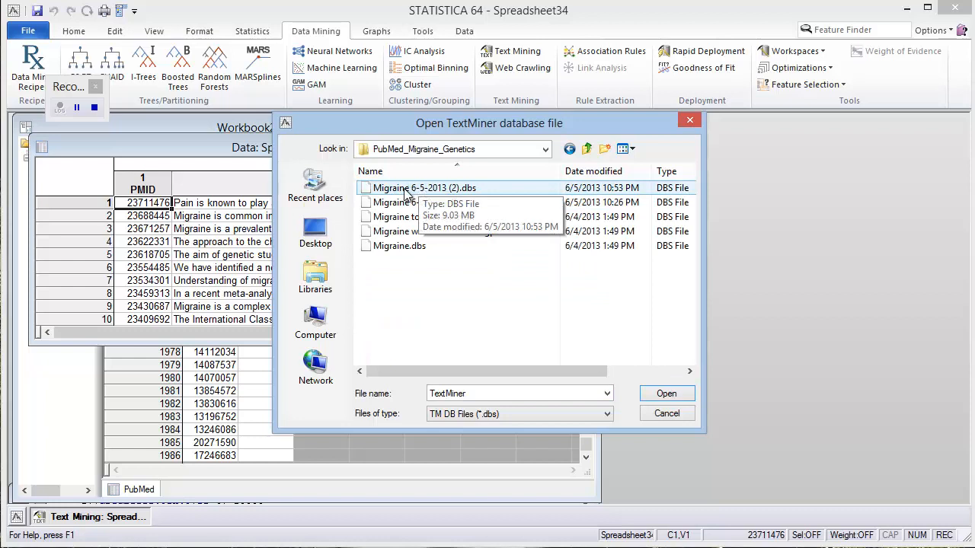
pyautogui.click(449, 189)
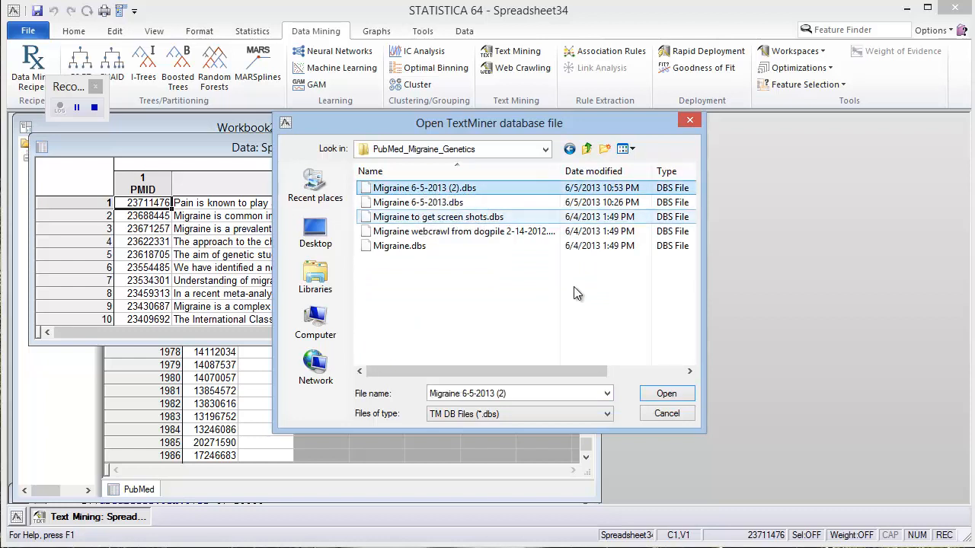
pyautogui.click(670, 394)
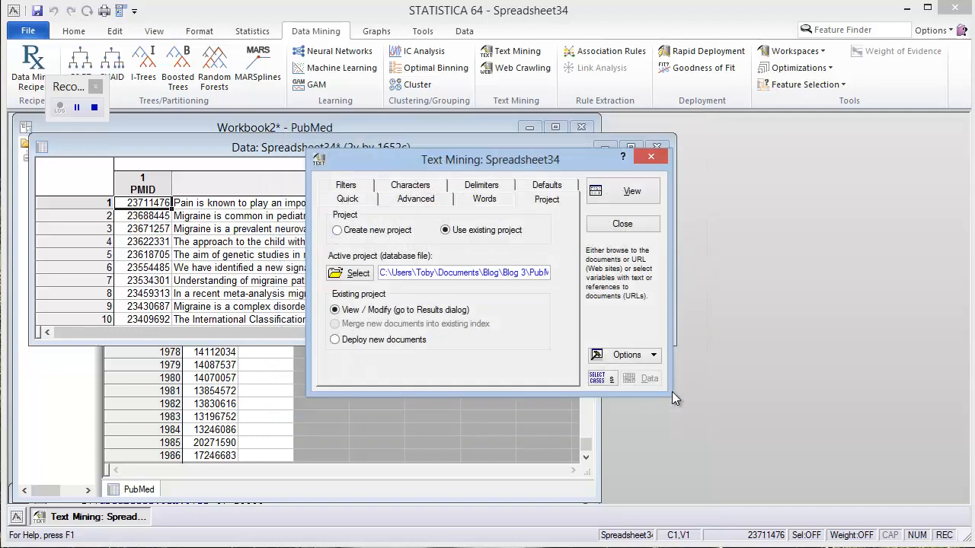
pyautogui.click(335, 341)
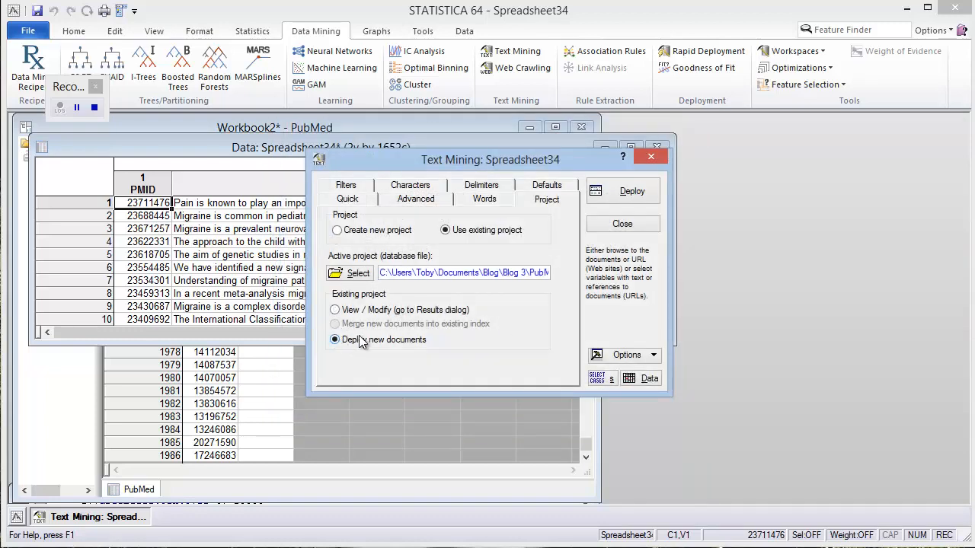
pyautogui.click(624, 192)
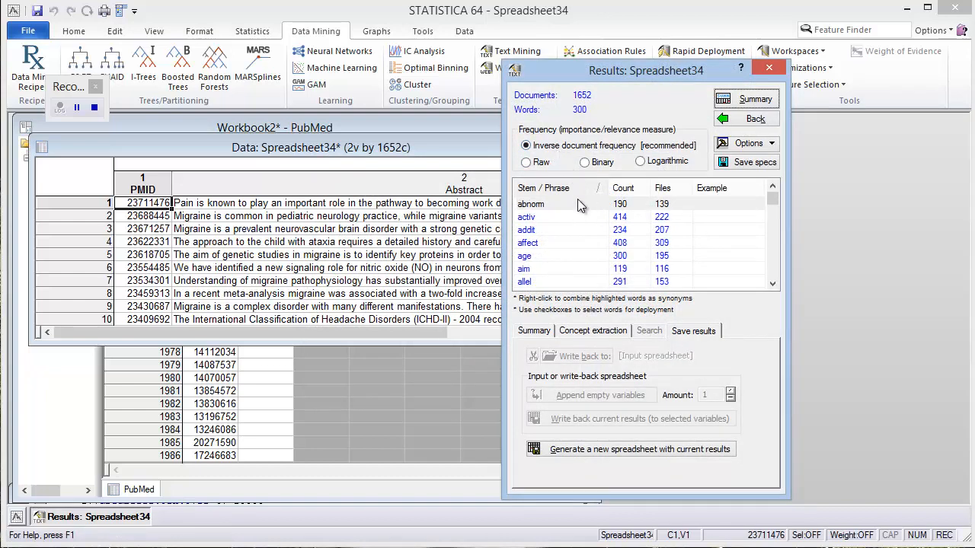
# Set the number of concepts to use to 5 and generate the SVD document scores.
pyautogui.click(585, 333)
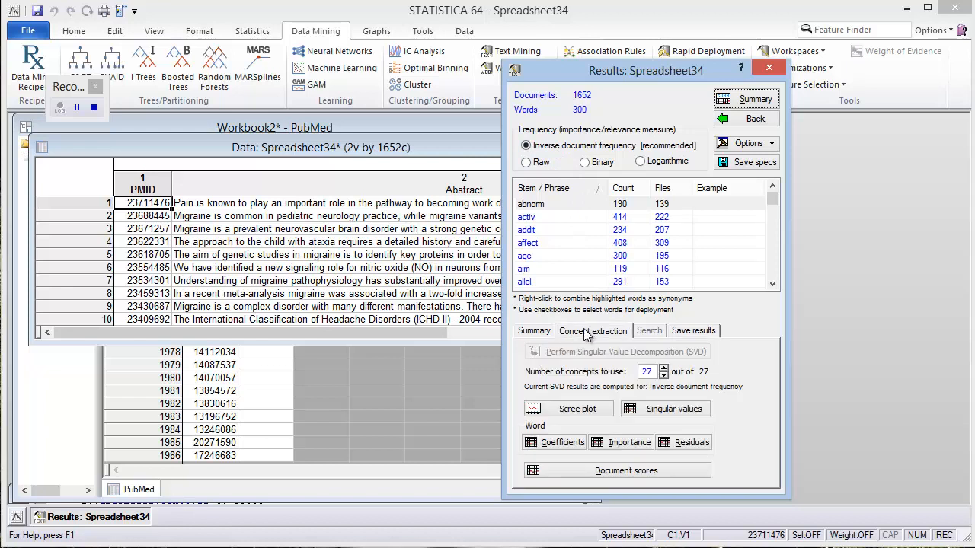
pyautogui.doubleClick(648, 372)
pyautogui.write('5')
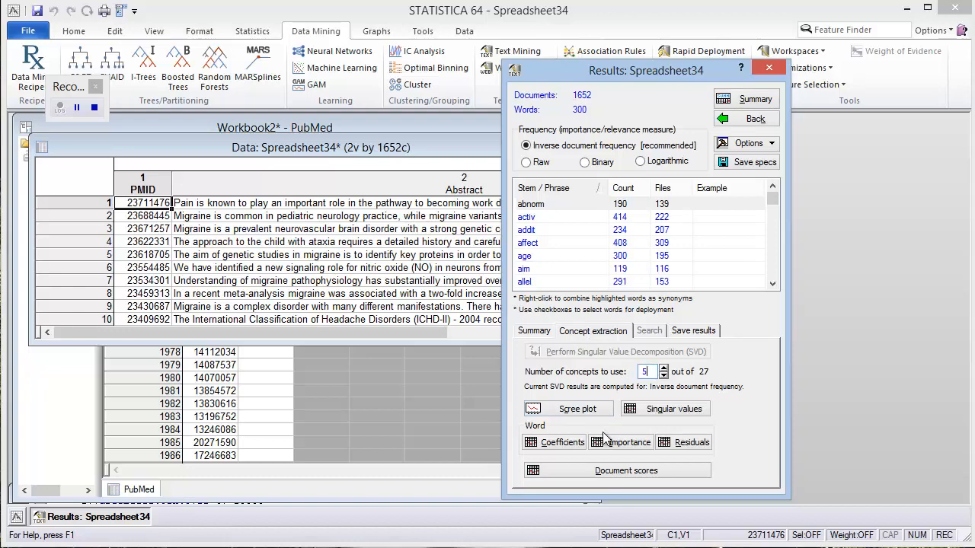
pyautogui.click(624, 473)
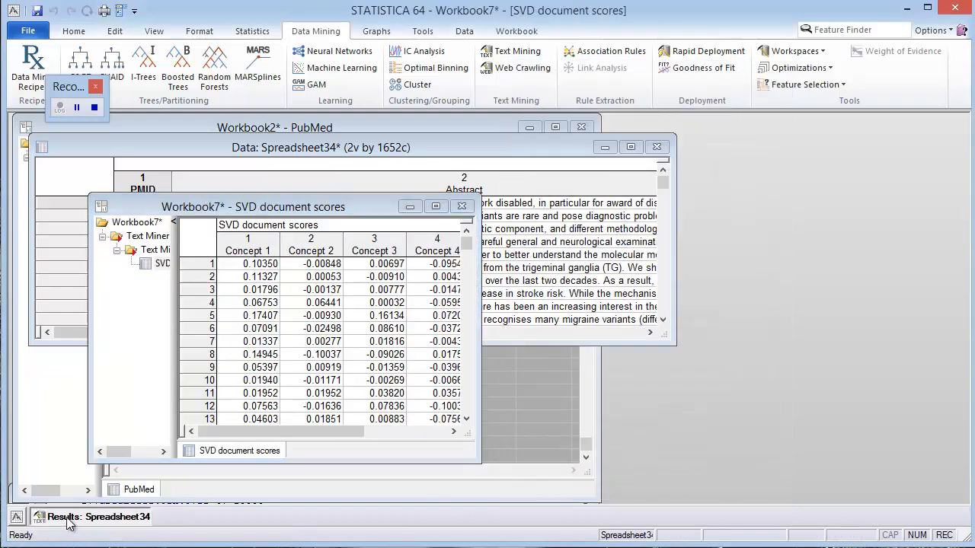
# Generate a new spreadsheet with the current text mining results, adding the PMID input variable to the output.
pyautogui.click(67, 518)
pyautogui.click(693, 330)
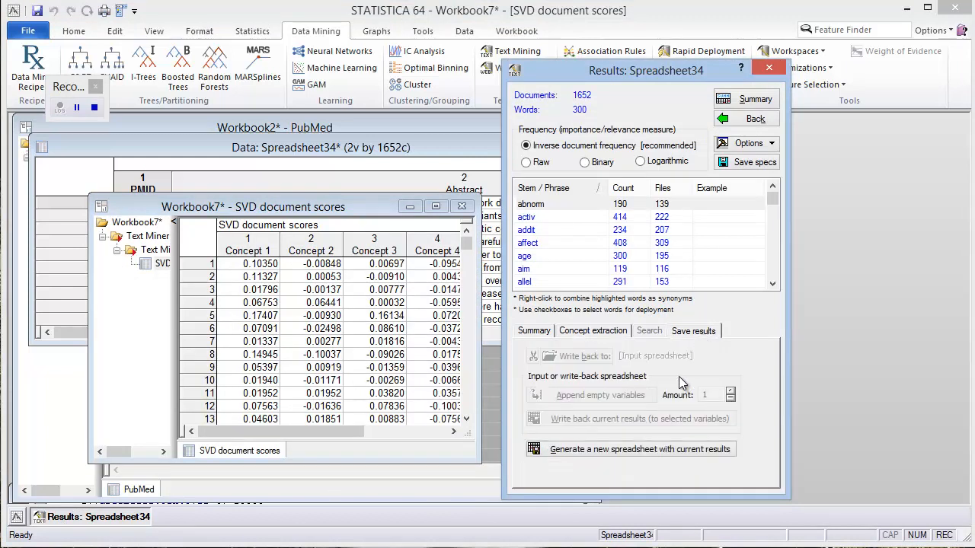
pyautogui.click(566, 451)
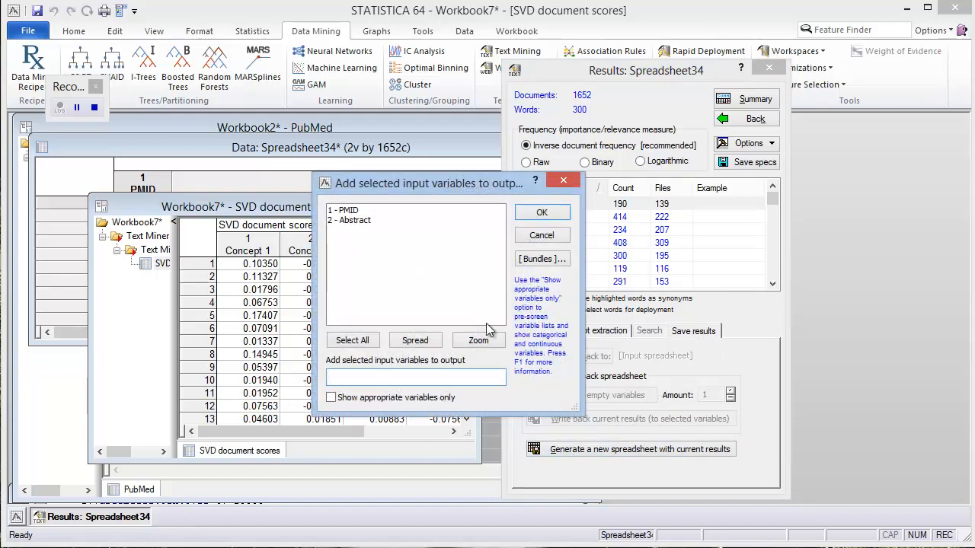
pyautogui.click(349, 212)
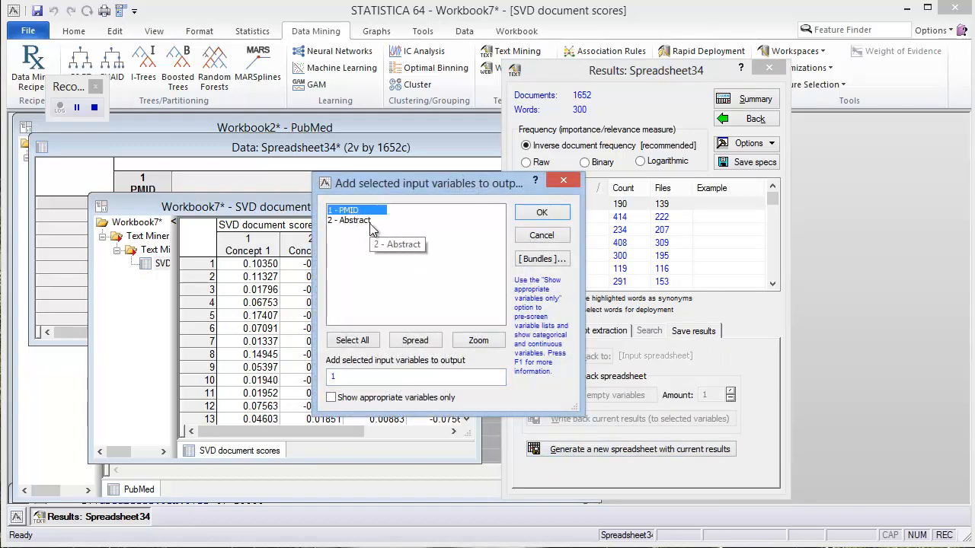
pyautogui.click(540, 213)
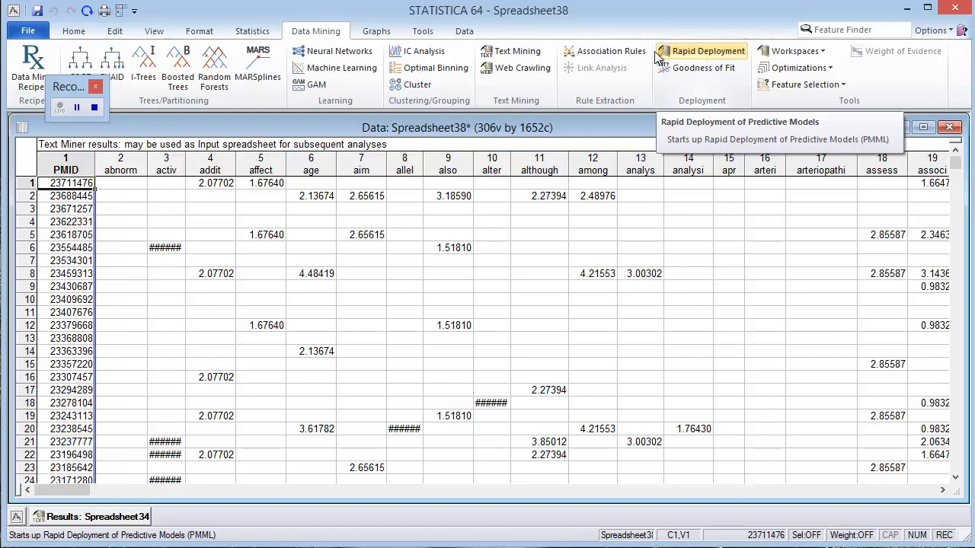
# Start Rapid Deployment on the text mining results with variable selection via PMML and load the model PMML 6-5-2013 (2).xml.
pyautogui.click(716, 55)
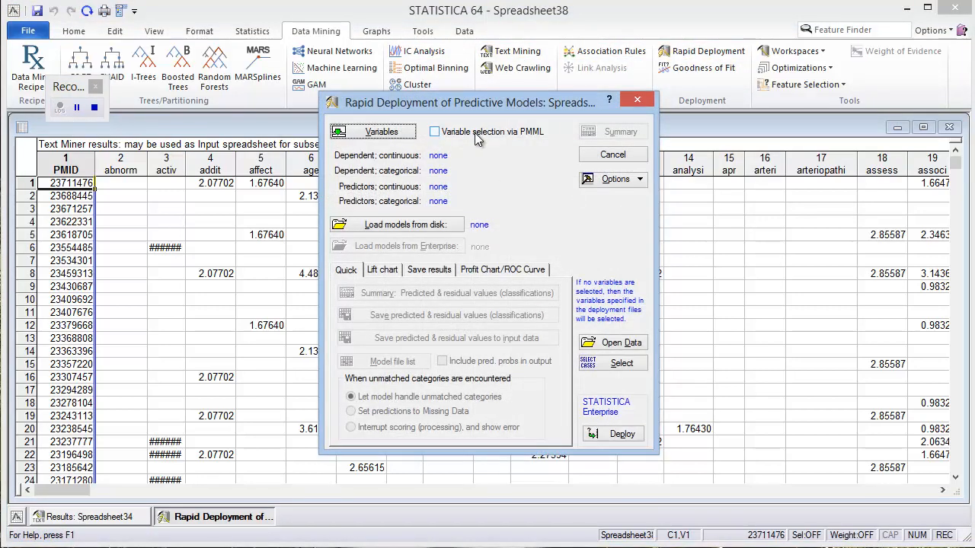
pyautogui.click(435, 133)
pyautogui.click(406, 225)
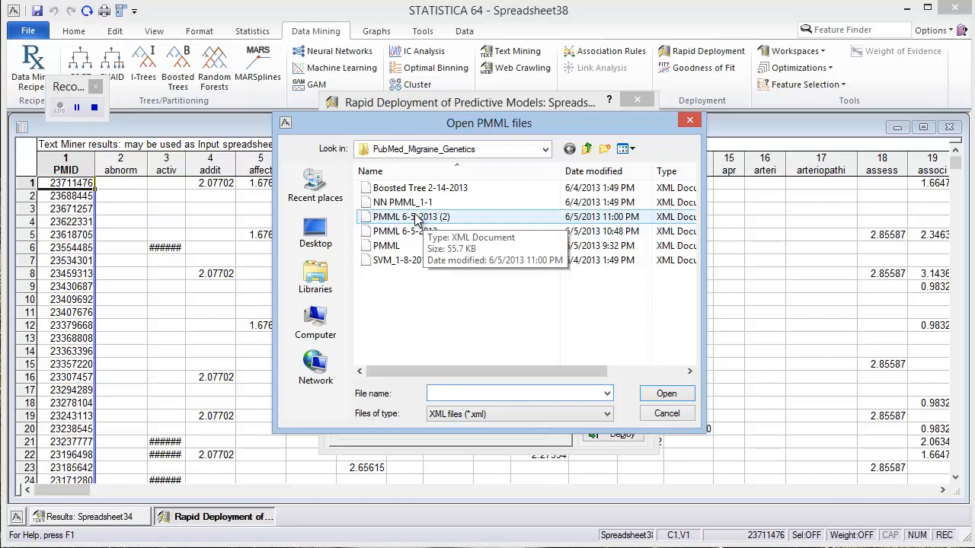
pyautogui.click(413, 219)
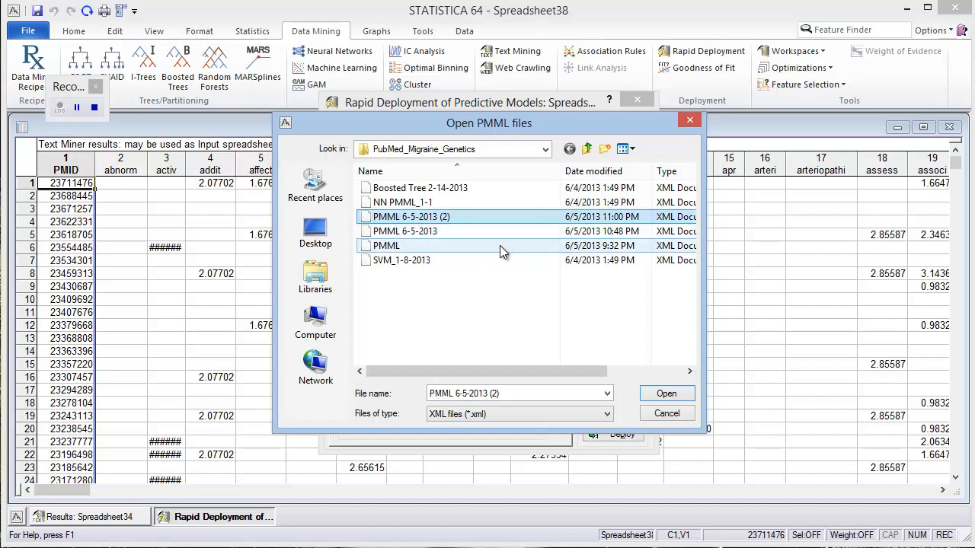
pyautogui.click(678, 393)
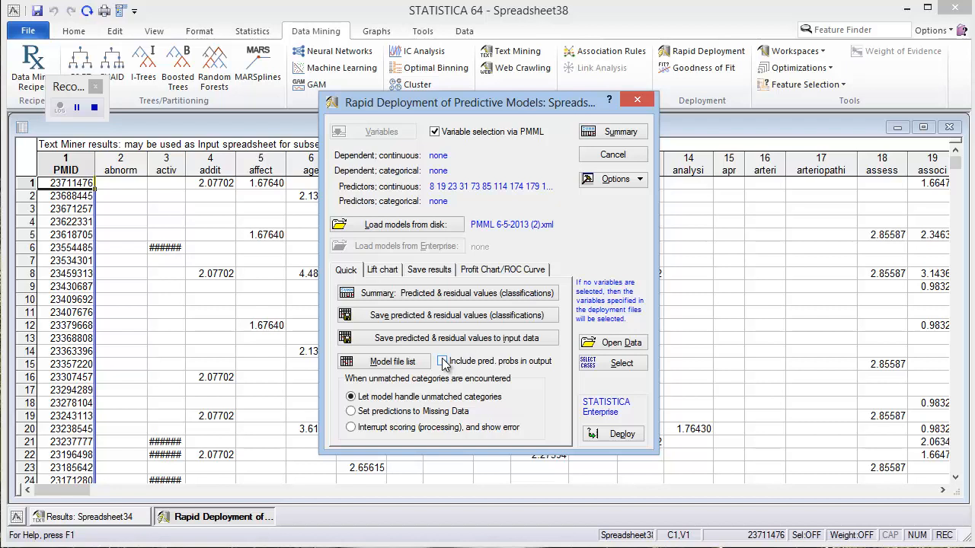
# Save the predicted and residual classification values, including prediction probabilities, to a new spreadsheet with PMID as the only extra variable.
pyautogui.click(395, 315)
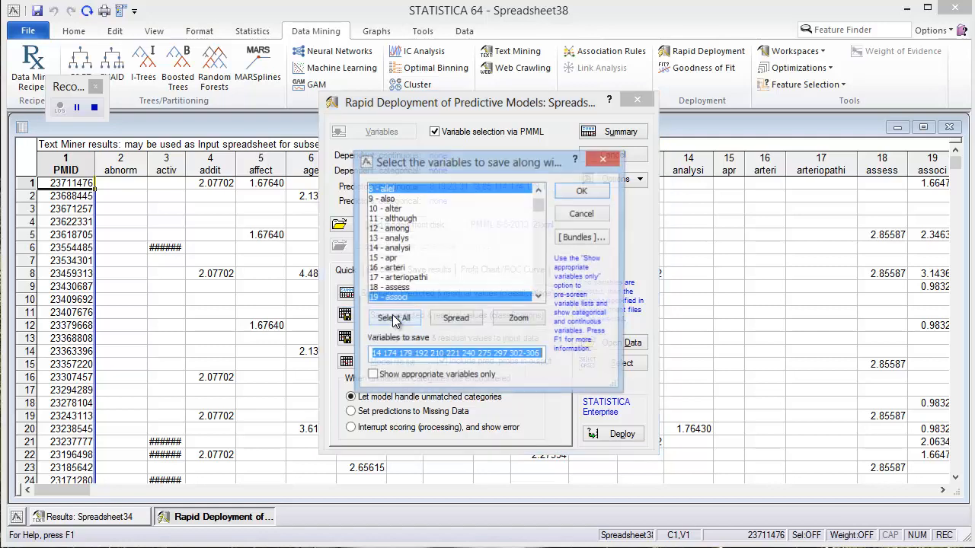
pyautogui.scroll(3, 537, 228)
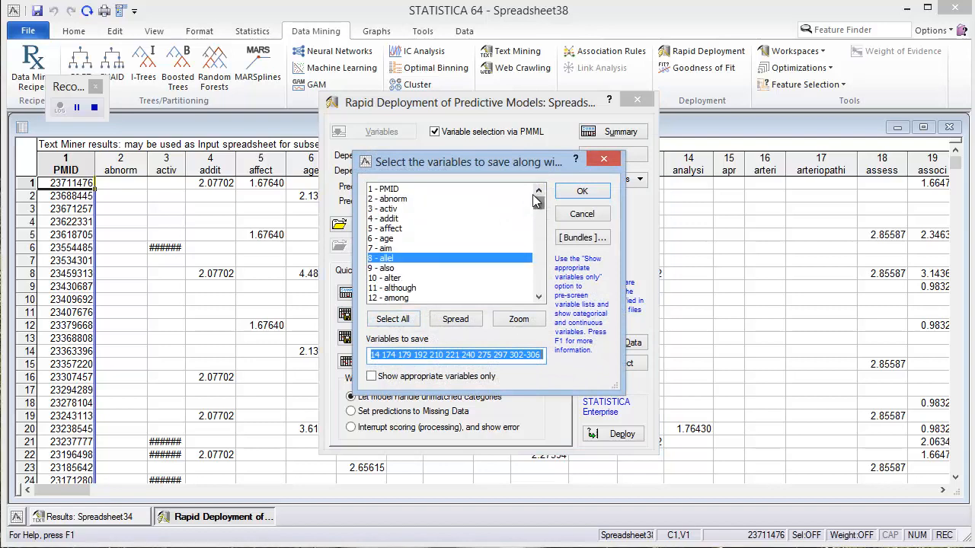
pyautogui.click(416, 190)
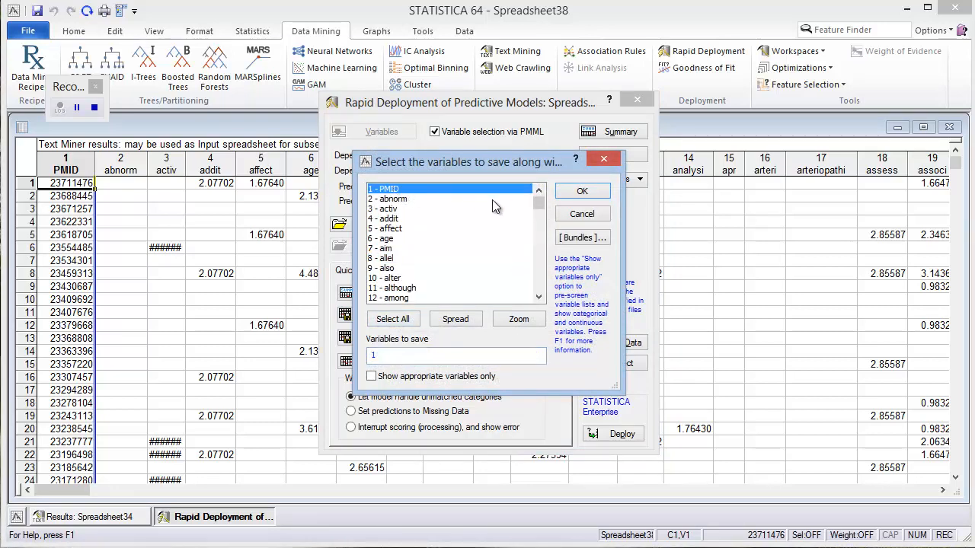
pyautogui.click(581, 191)
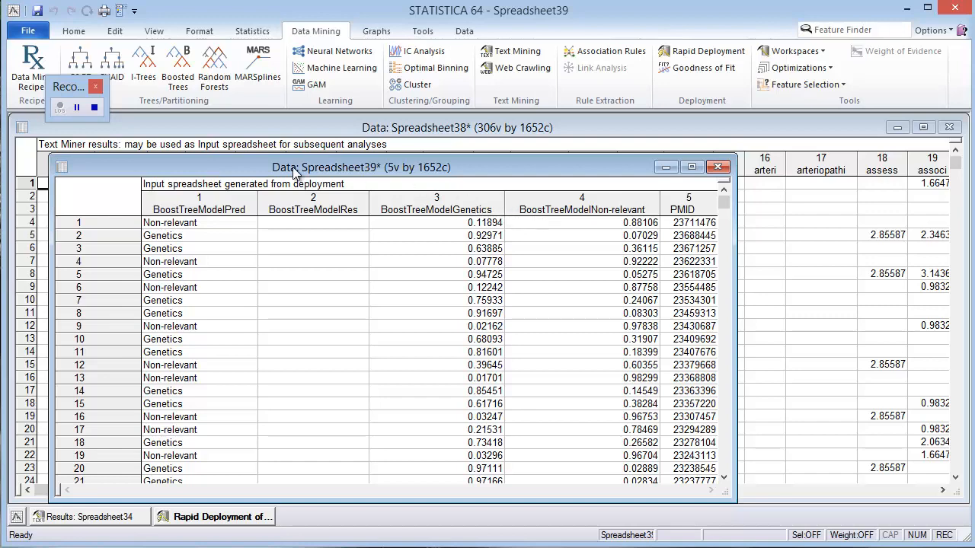
# Stop the recording and create the macro as Macro4 in Enhanced STATISTICA Visual Basic, moving its window clear of the deployment results.
pyautogui.click(95, 109)
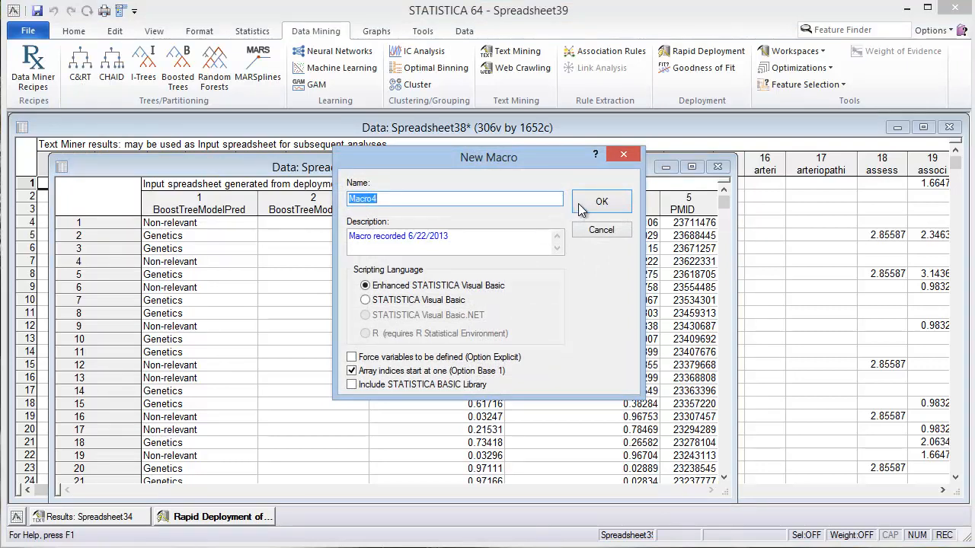
pyautogui.click(591, 203)
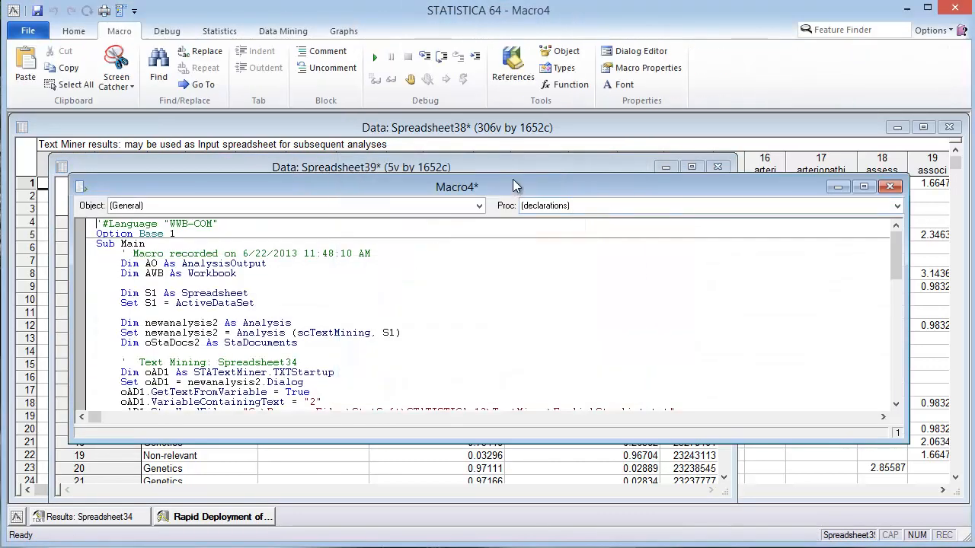
pyautogui.moveTo(509, 184); pyautogui.dragTo(490, 227)
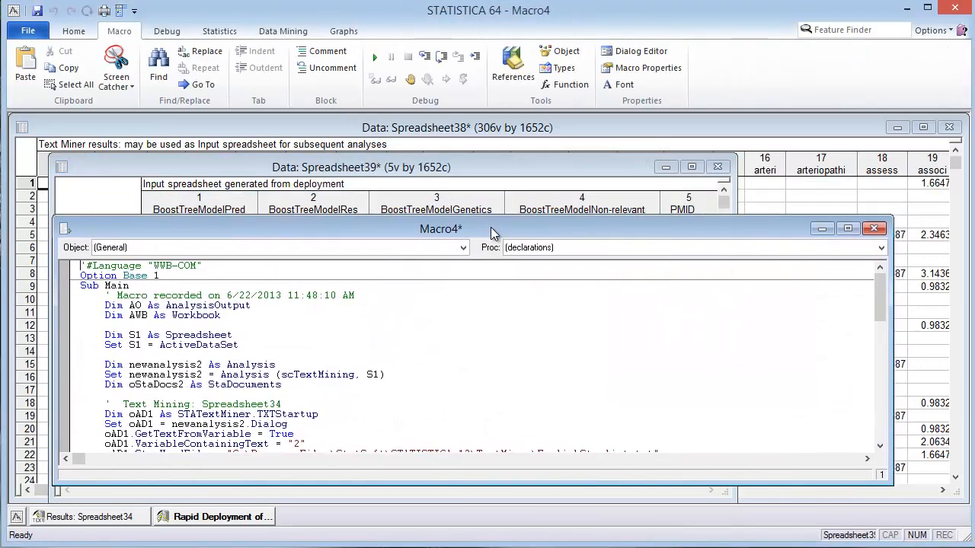
# Close the deployment results spreadsheet Spreadsheet39 without saving it.
pyautogui.click(523, 165)
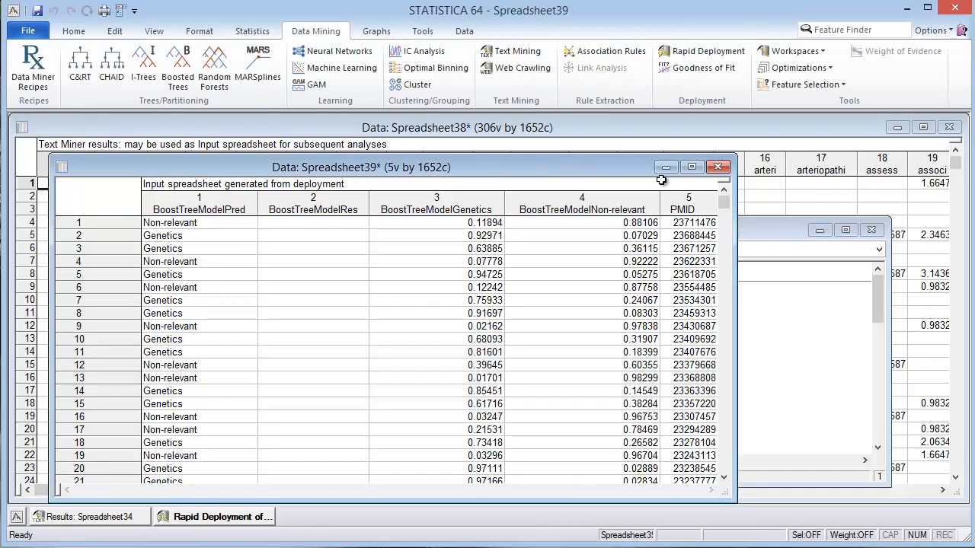
pyautogui.click(718, 166)
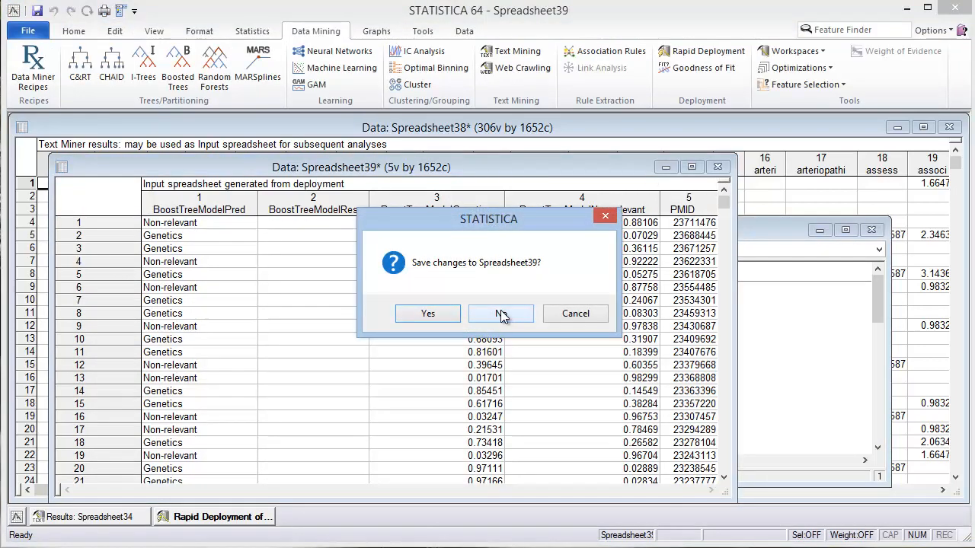
pyautogui.click(503, 319)
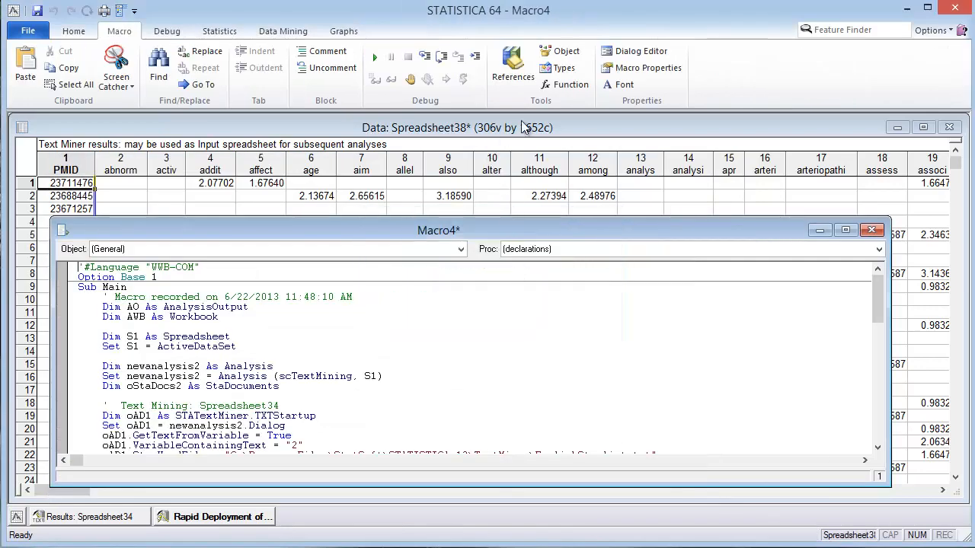
# Close the text miner results spreadsheet Spreadsheet38 without saving it.
pyautogui.click(614, 125)
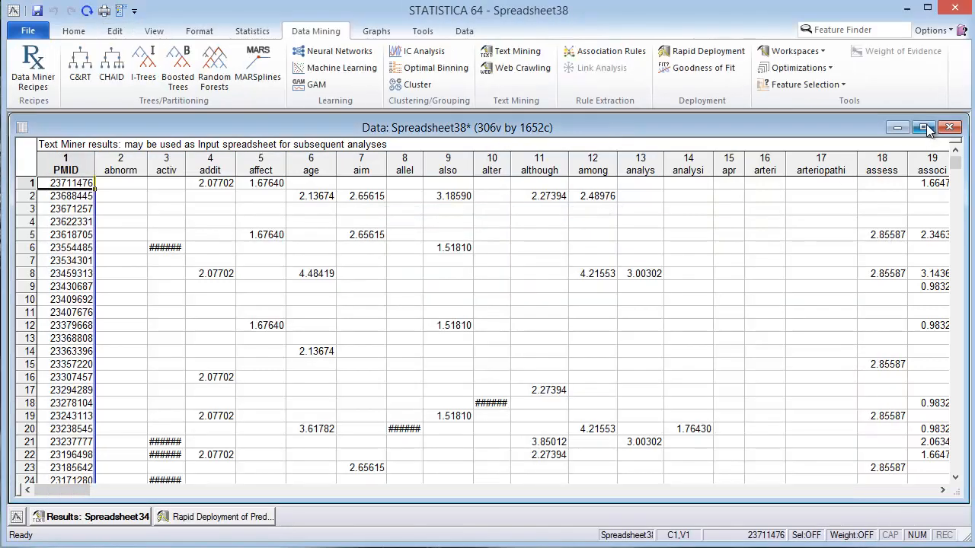
pyautogui.click(923, 127)
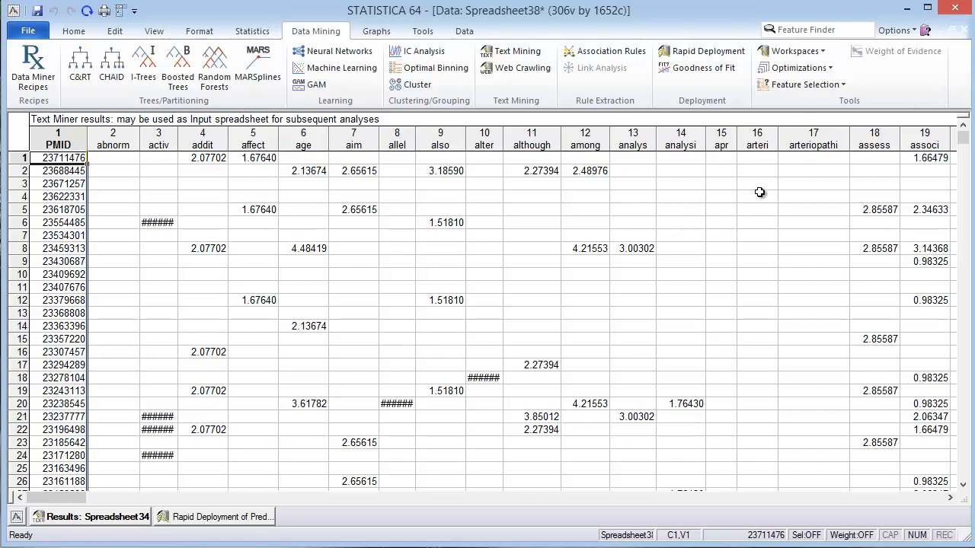
pyautogui.click(963, 44)
pyautogui.click(558, 323)
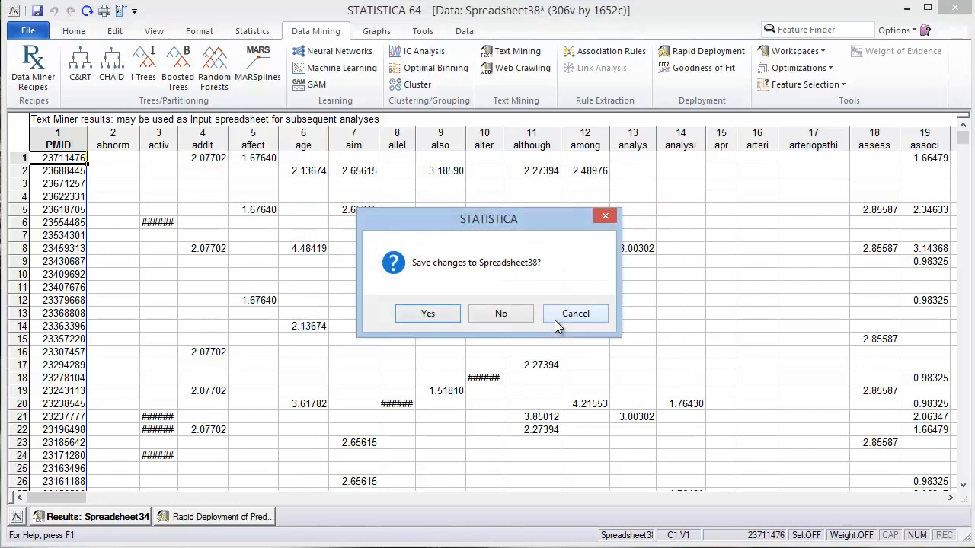
pyautogui.click(510, 315)
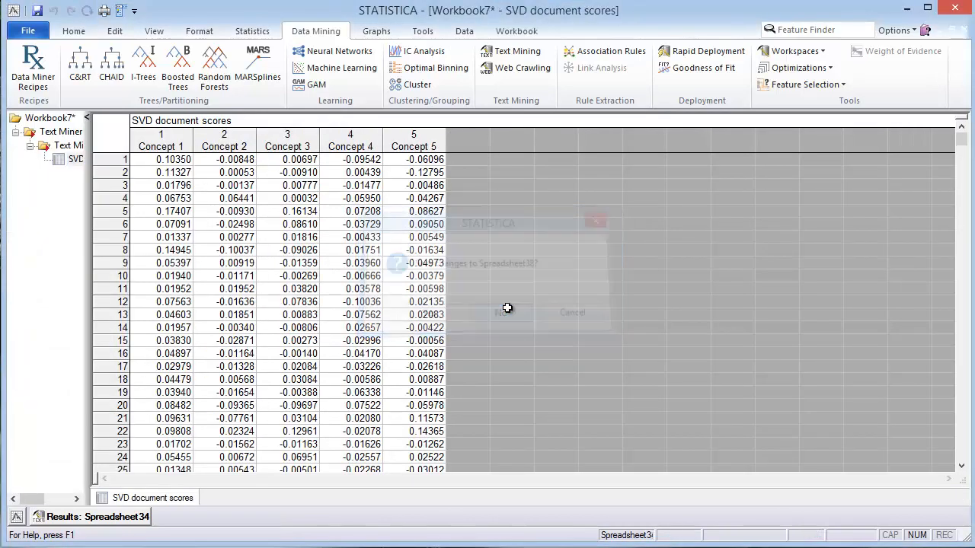
# Close the SVD document scores workbook without saving and restore the PMID and Abstract spreadsheet to a floating window.
pyautogui.click(964, 31)
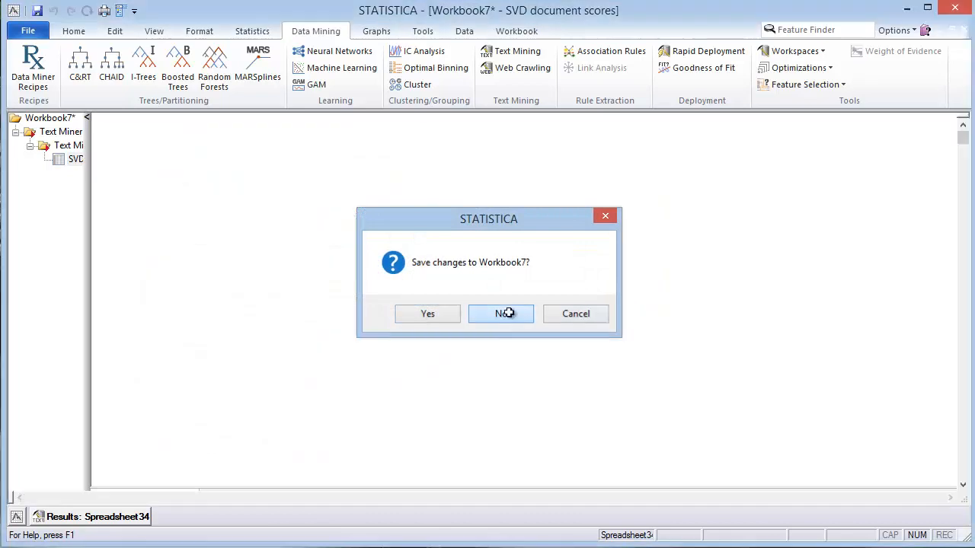
pyautogui.click(505, 314)
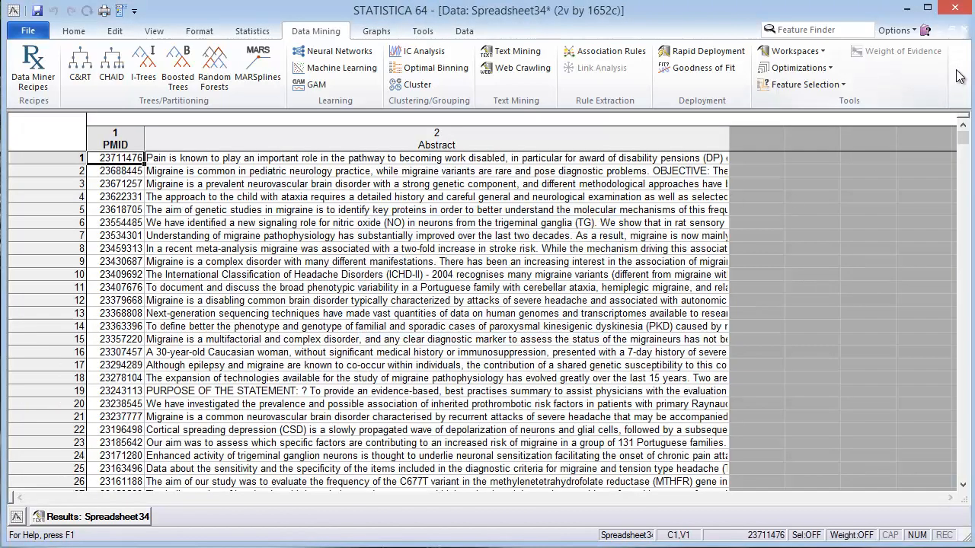
pyautogui.click(950, 31)
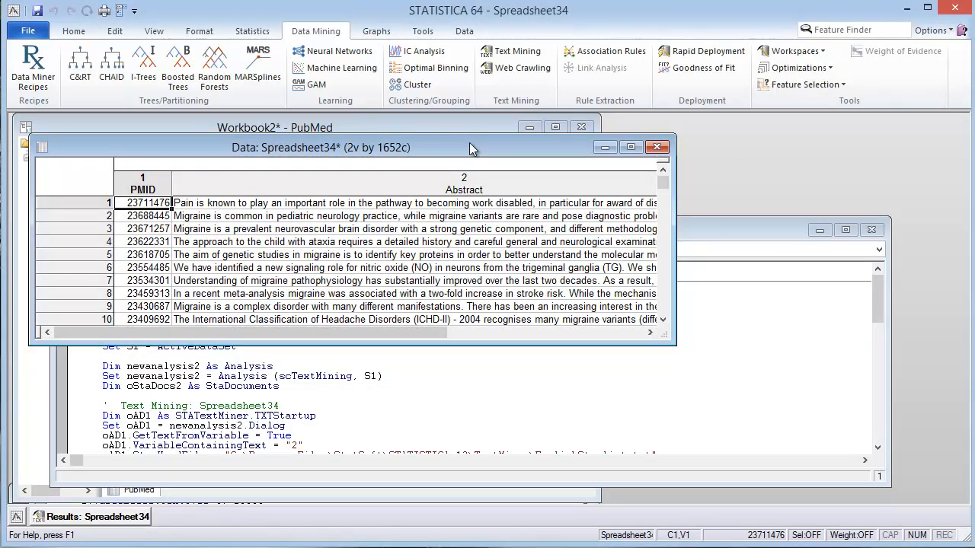
pyautogui.moveTo(469, 148); pyautogui.dragTo(501, 189)
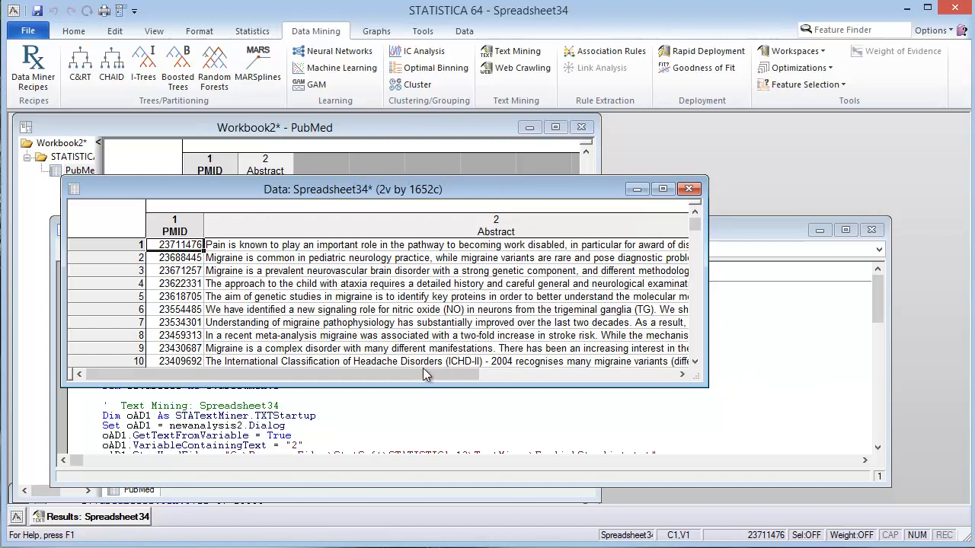
# Run the recorded macro Macro4 on the abstracts spreadsheet and move the regenerated deployment results window upward.
pyautogui.click(775, 336)
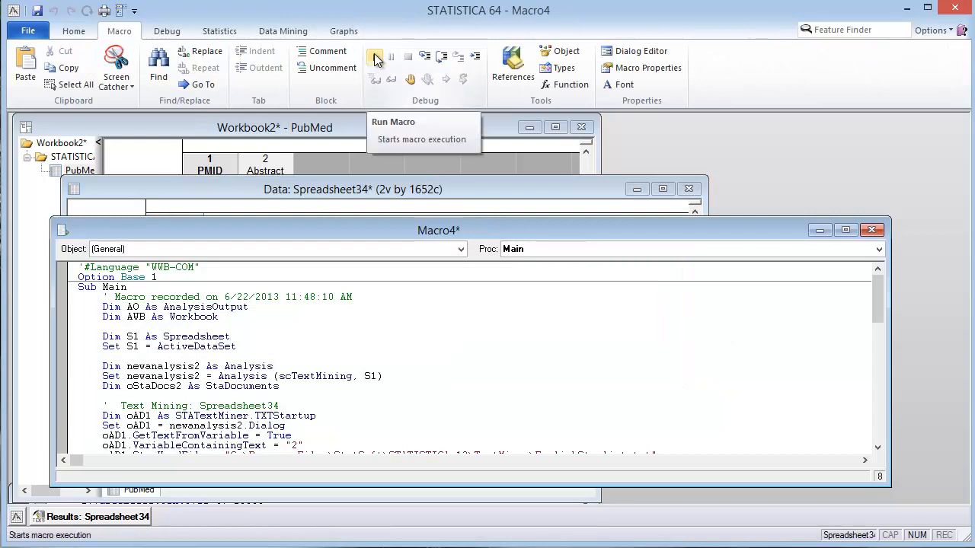
pyautogui.click(374, 56)
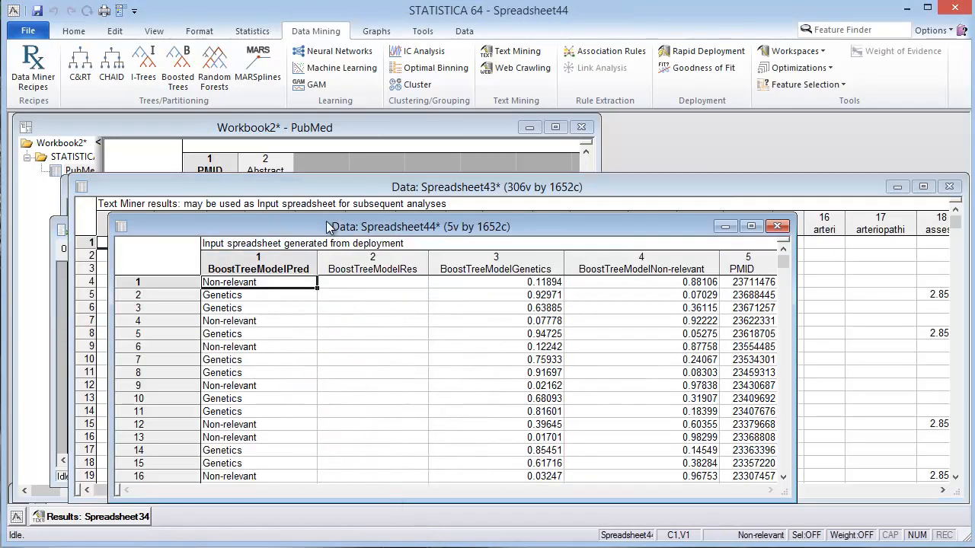
pyautogui.moveTo(329, 227); pyautogui.dragTo(333, 169)
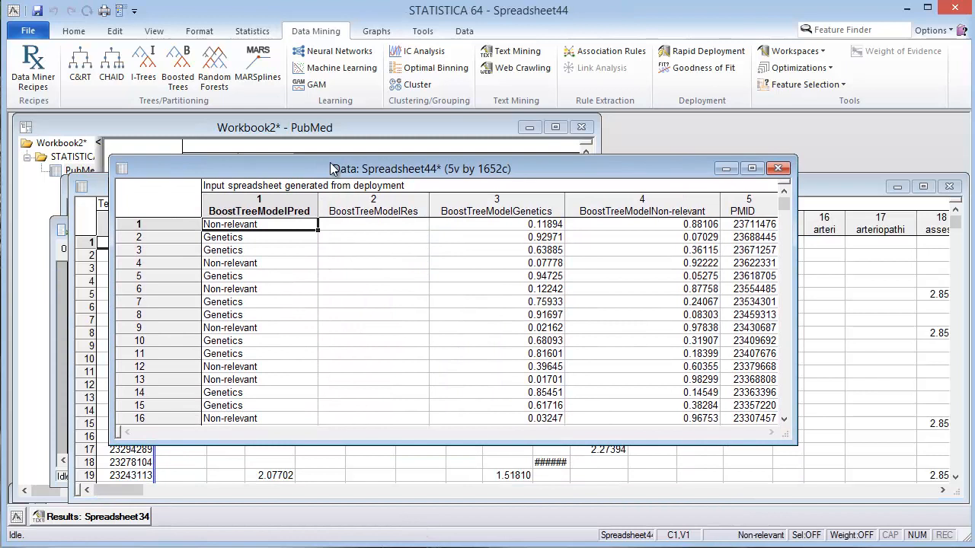